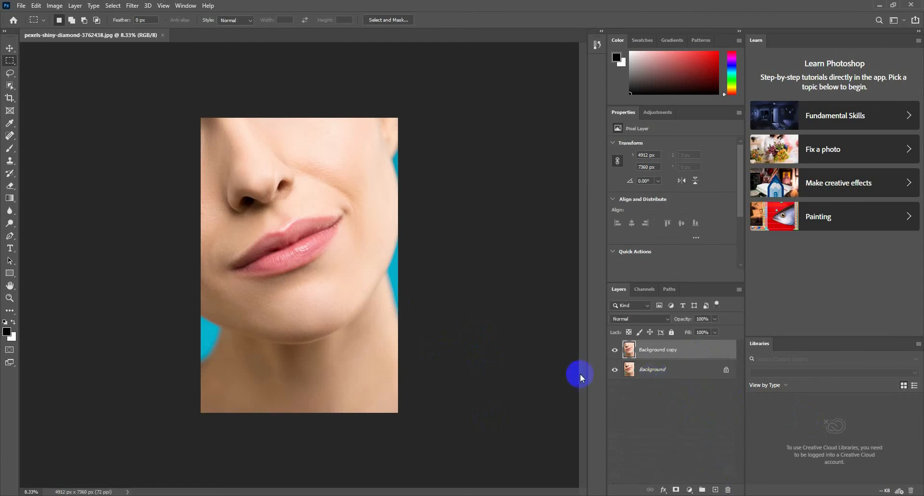
- Set the foreground color to bright green 0ef44a
key(ctrl+plus)
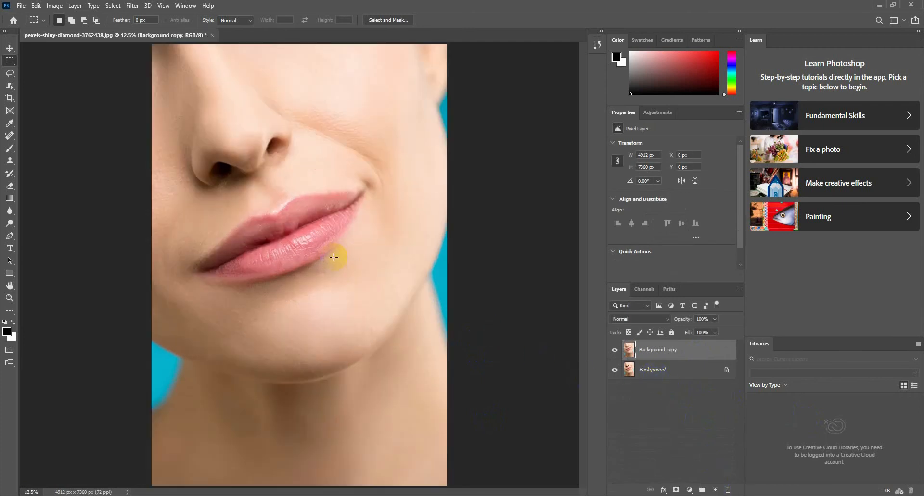
key(ctrl+plus)
scroll(333, 257, up, 2)
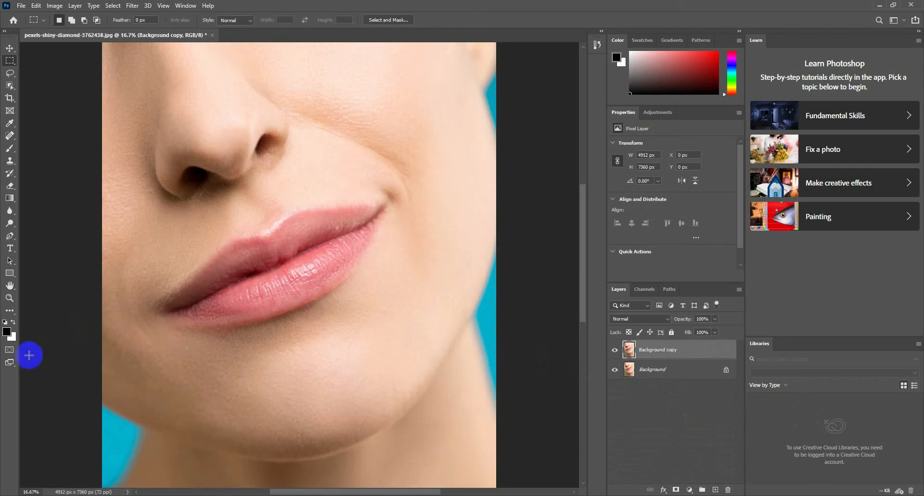
click(7, 332)
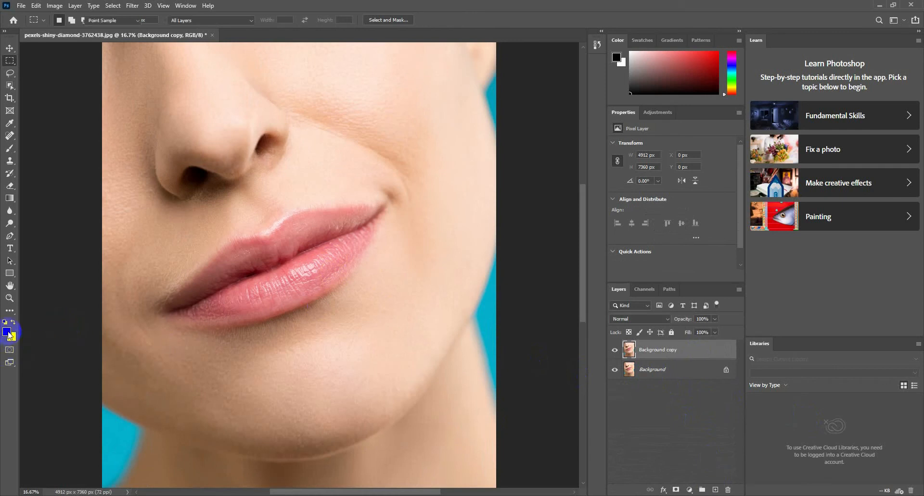
mouse_move(469, 189)
mouse_down()
mouse_move(469, 149)
mouse_move(466, 191)
mouse_up()
click(449, 129)
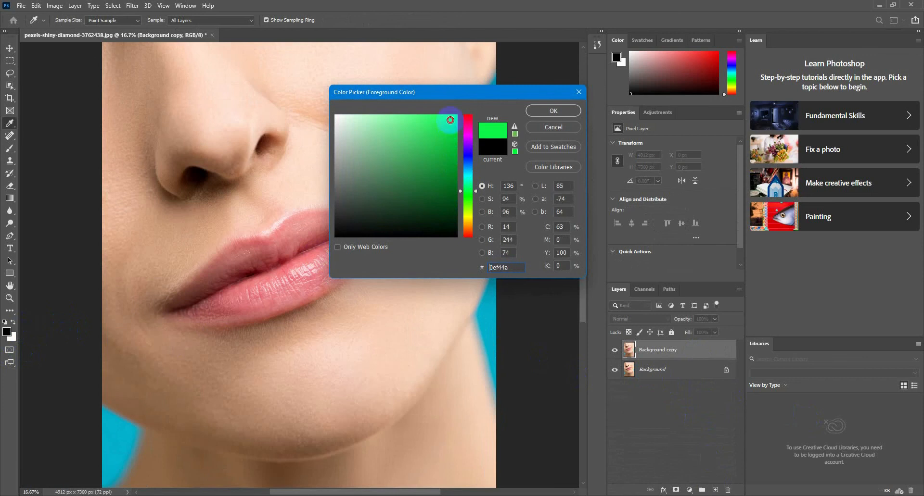
click(554, 110)
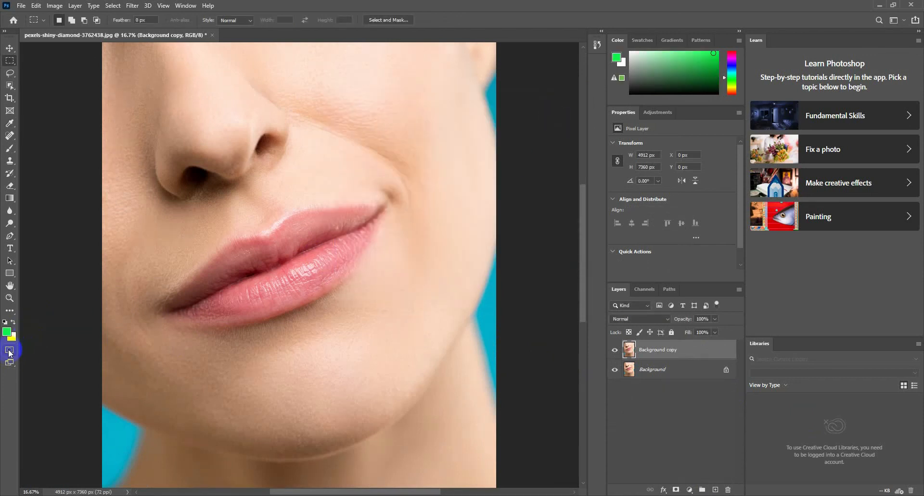
- Paint a quick mask over the entire lips with an enlarged brush and convert it into a selection
click(8, 352)
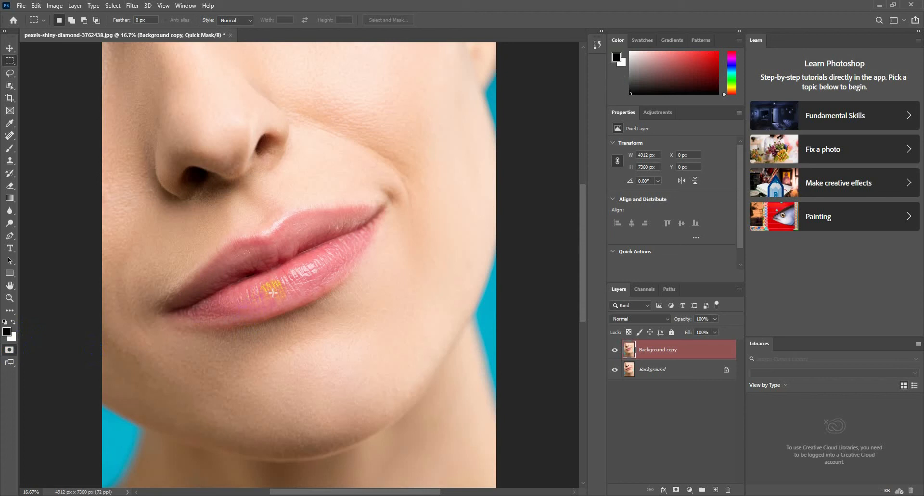
key(b)
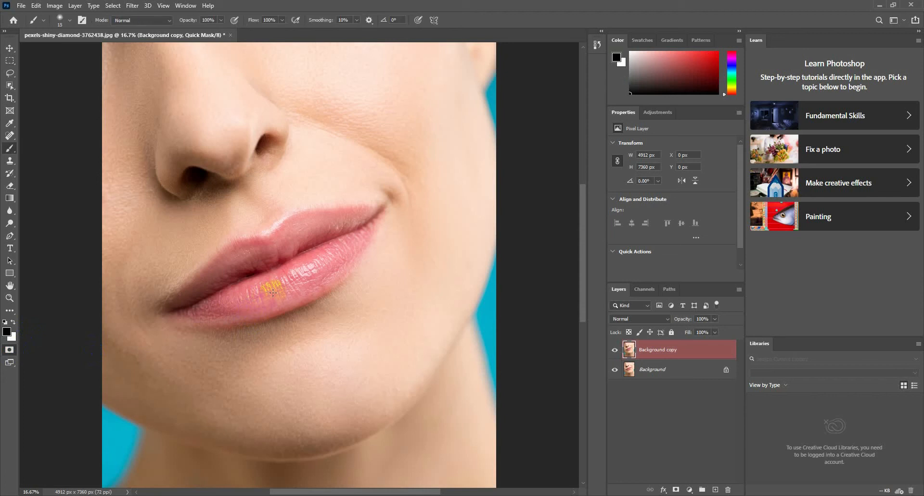
key(bracketright)
key(bracketright)
key(bracketright)
key(ctrl+plus)
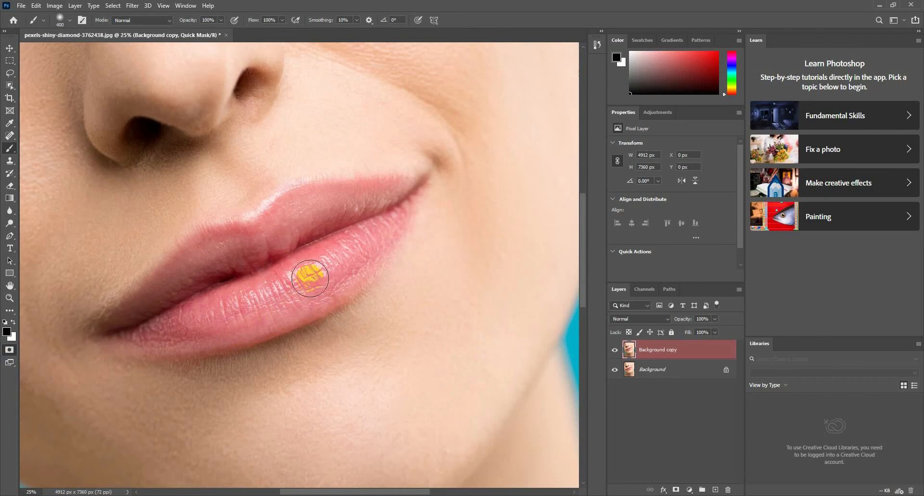
key(bracketleft)
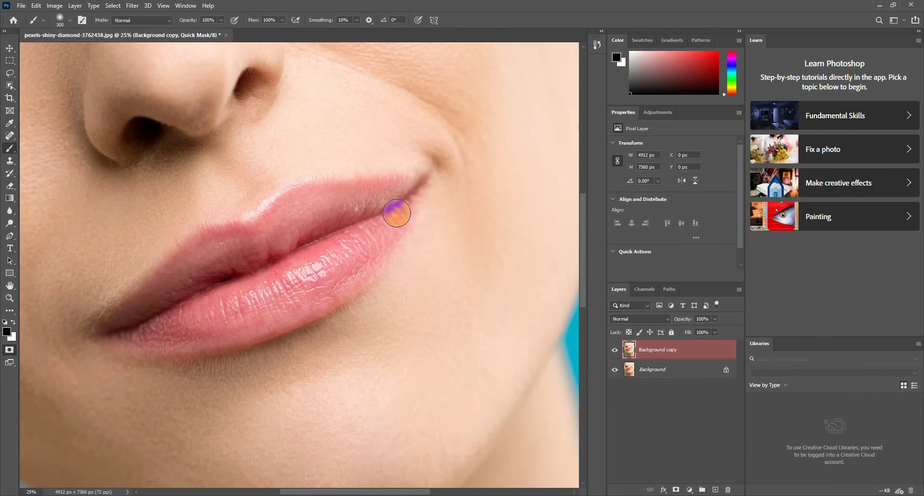
mouse_move(400, 210)
mouse_down()
mouse_move(358, 252)
mouse_move(375, 228)
mouse_move(191, 318)
mouse_move(133, 332)
mouse_move(216, 335)
mouse_move(267, 324)
mouse_move(370, 258)
mouse_move(236, 304)
mouse_move(334, 266)
mouse_move(399, 222)
mouse_move(330, 280)
mouse_move(243, 317)
mouse_move(186, 337)
mouse_move(112, 332)
mouse_move(211, 237)
mouse_move(263, 227)
mouse_move(289, 201)
mouse_move(413, 184)
mouse_move(302, 193)
mouse_move(247, 233)
mouse_move(200, 241)
mouse_move(163, 268)
mouse_move(141, 299)
mouse_move(204, 244)
mouse_move(136, 320)
mouse_move(238, 262)
mouse_move(274, 256)
mouse_move(192, 297)
mouse_move(227, 237)
mouse_move(377, 207)
mouse_move(280, 221)
mouse_move(220, 261)
mouse_move(322, 227)
mouse_move(204, 274)
mouse_move(134, 317)
mouse_move(220, 317)
mouse_move(323, 268)
mouse_move(379, 200)
mouse_move(332, 270)
mouse_move(335, 281)
mouse_move(291, 307)
mouse_move(161, 343)
mouse_move(247, 326)
mouse_move(309, 301)
mouse_move(404, 198)
mouse_move(402, 213)
mouse_move(373, 230)
mouse_up()
key(bracketleft)
key(bracketleft)
key(bracketleft)
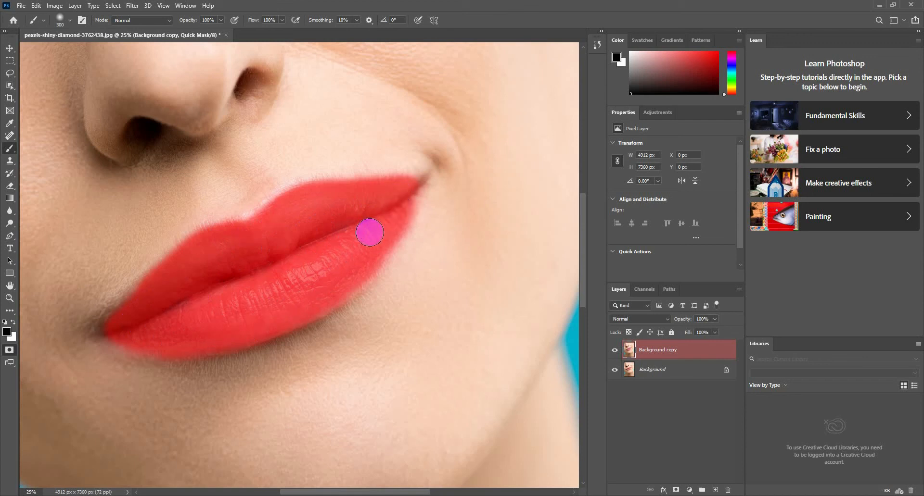
key(q)
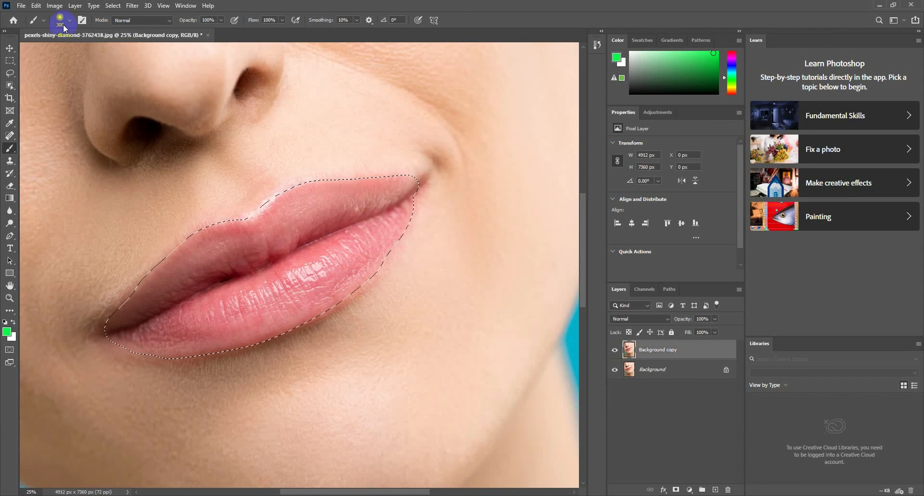
- Save the lips selection as a new channel named "lips"
click(113, 6)
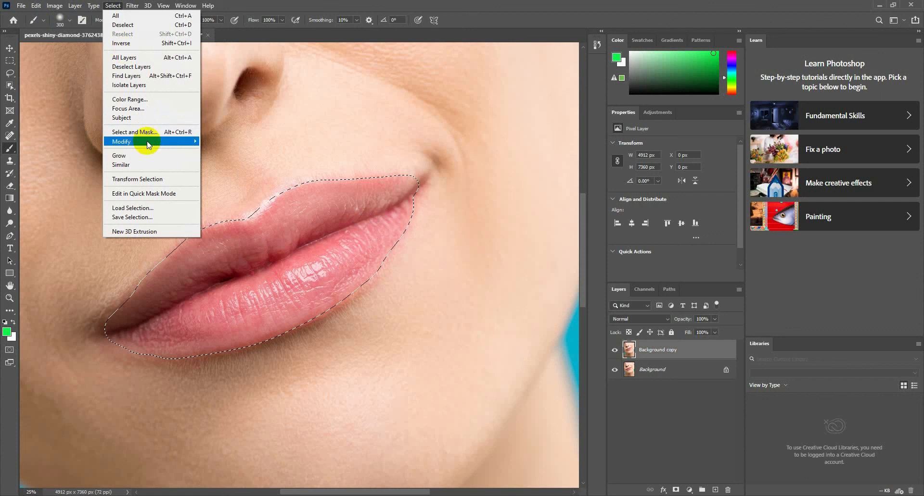
mouse_move(148, 141)
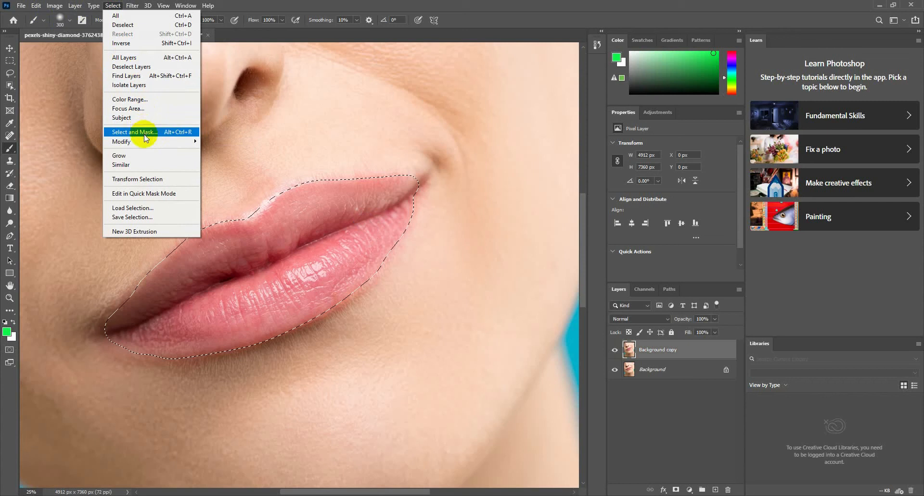
click(129, 217)
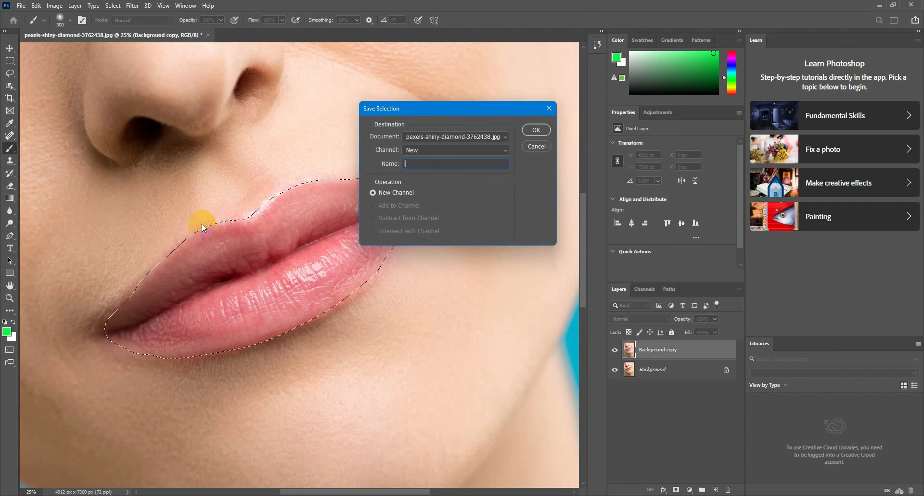
text(lips)
click(535, 130)
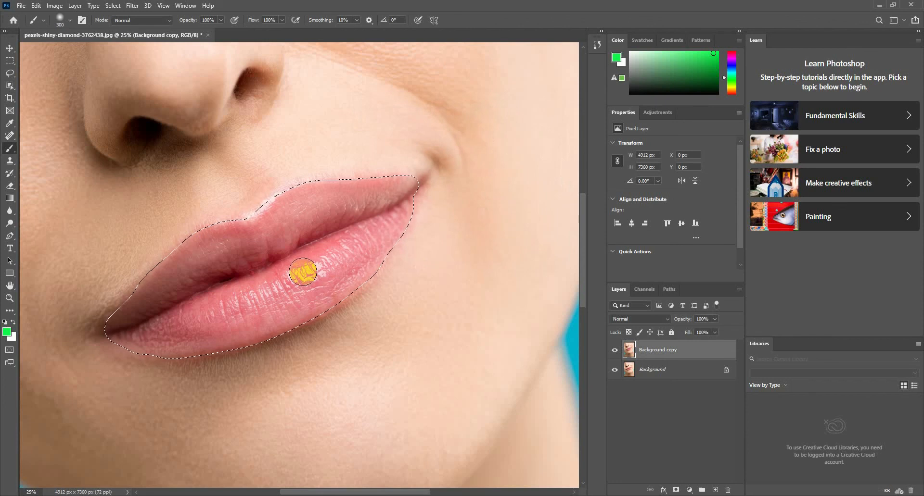
click(690, 490)
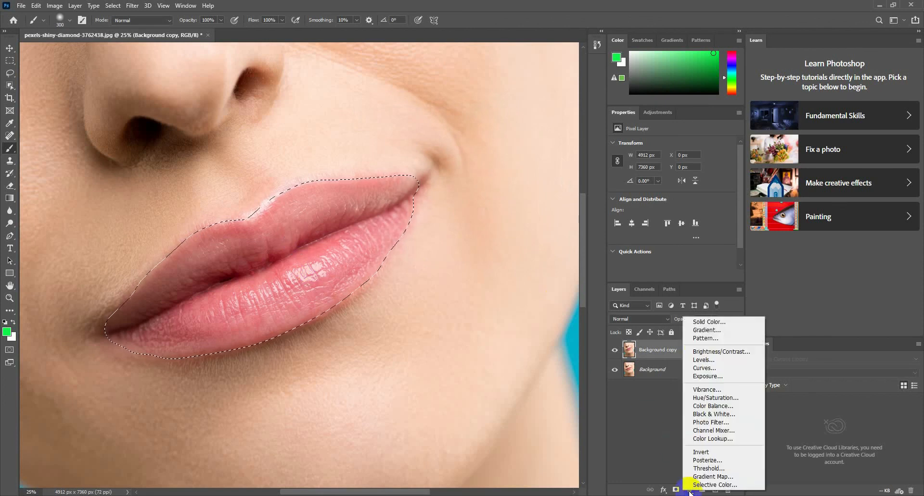
click(705, 322)
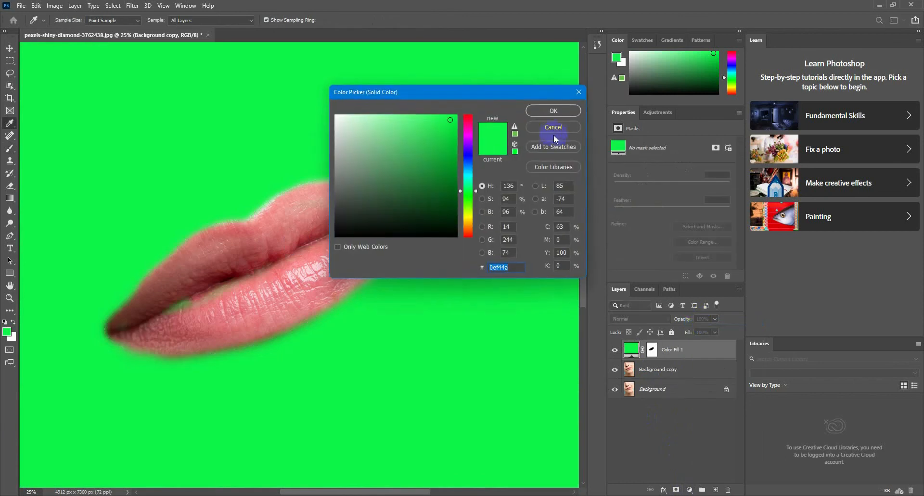
click(553, 127)
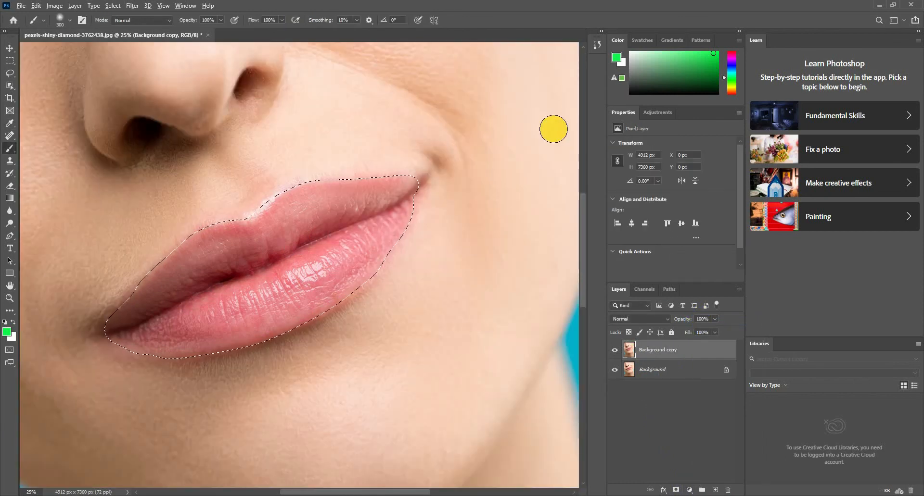
key(shift+plus)
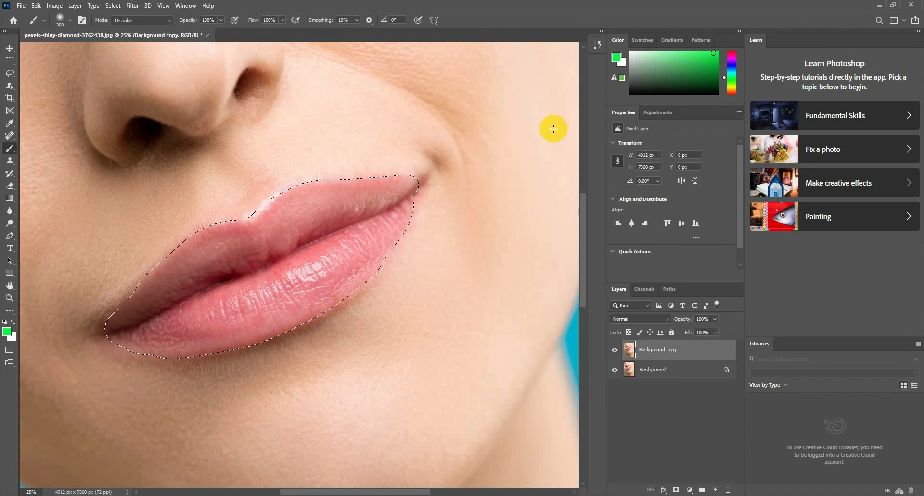
click(689, 490)
click(702, 321)
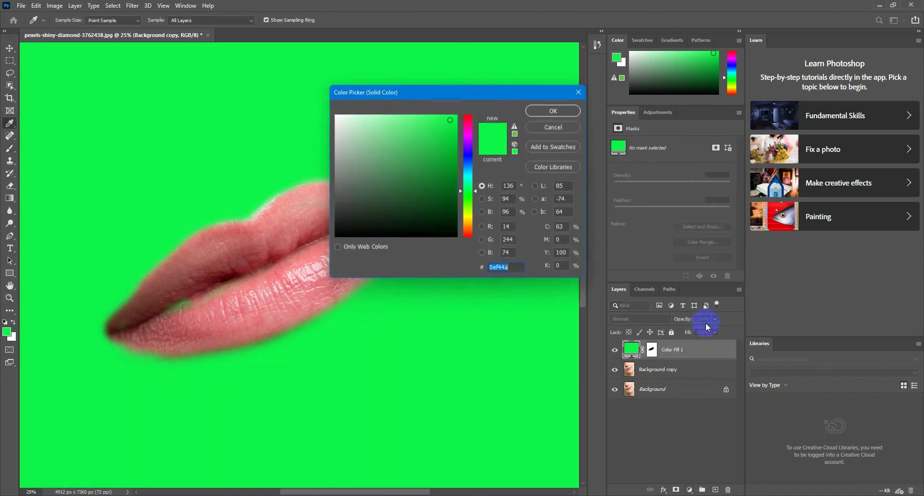
click(553, 127)
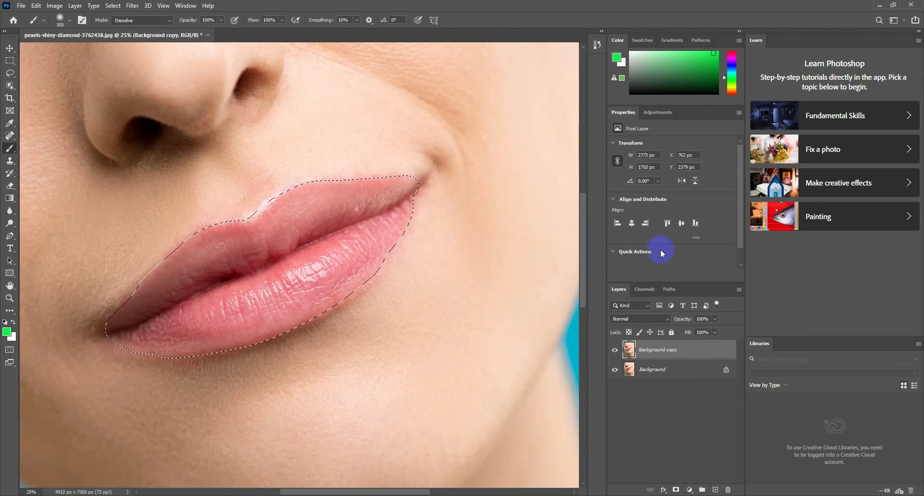
- Add a Solid Color fill layer over the lips selection with color ff0000
click(689, 489)
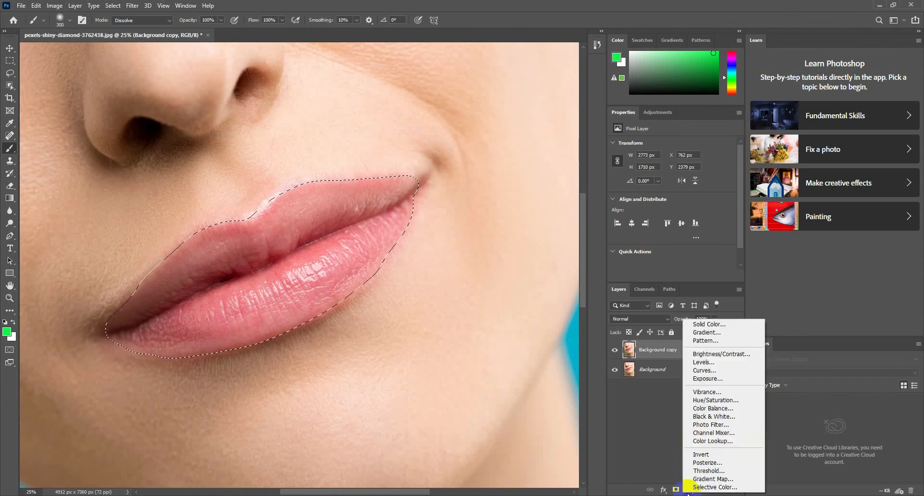
click(710, 324)
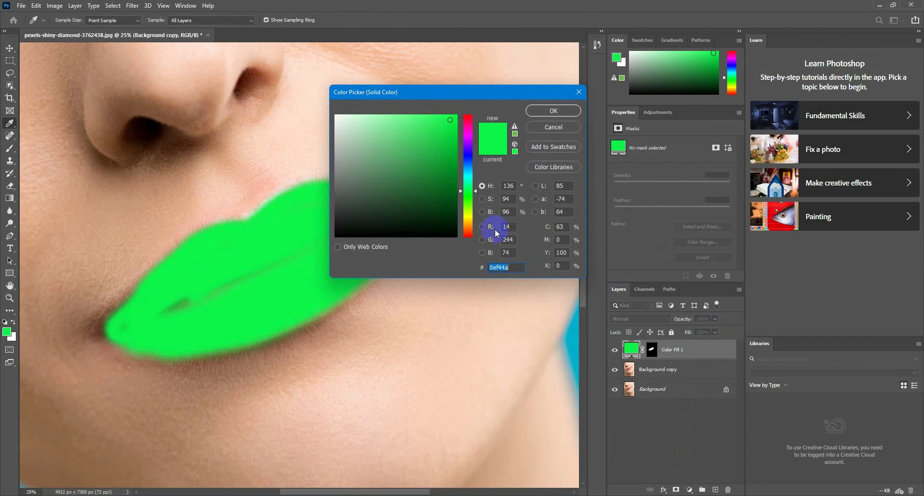
drag(519, 93, 620, 82)
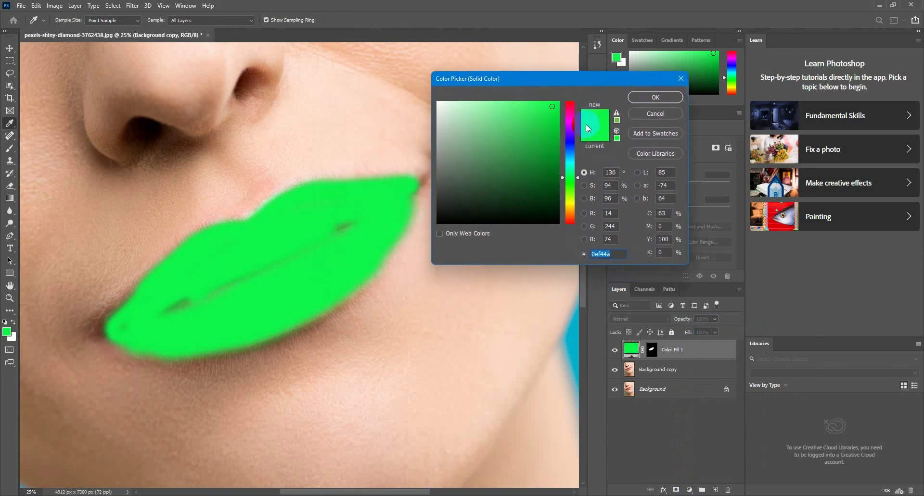
click(573, 101)
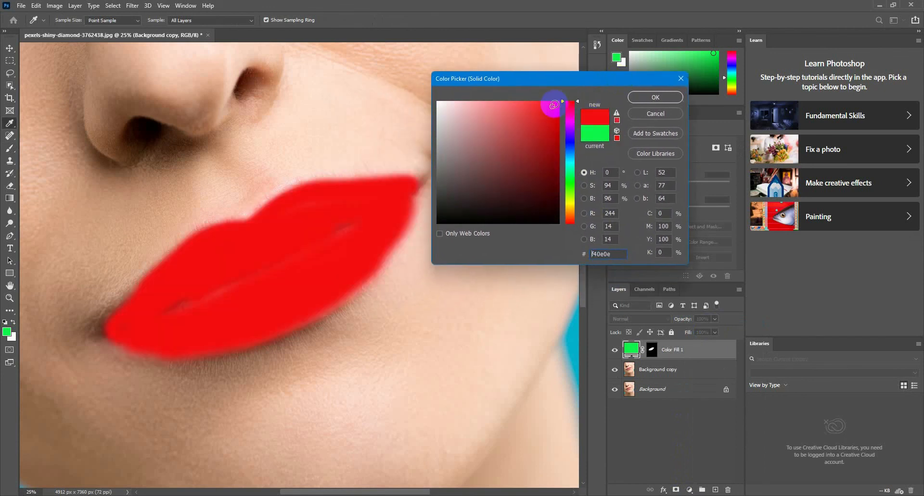
drag(552, 107, 563, 100)
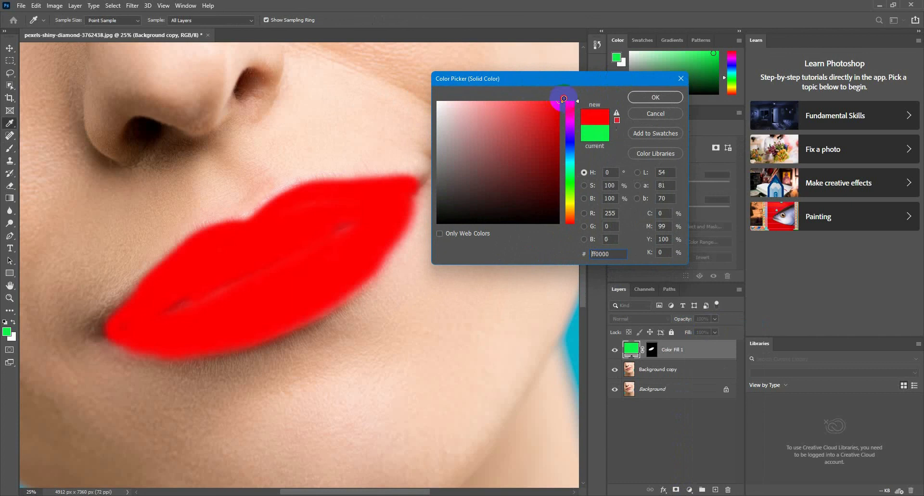
click(655, 97)
- Set the red fill layer's blend mode to Darken and its opacity to 60%
click(665, 321)
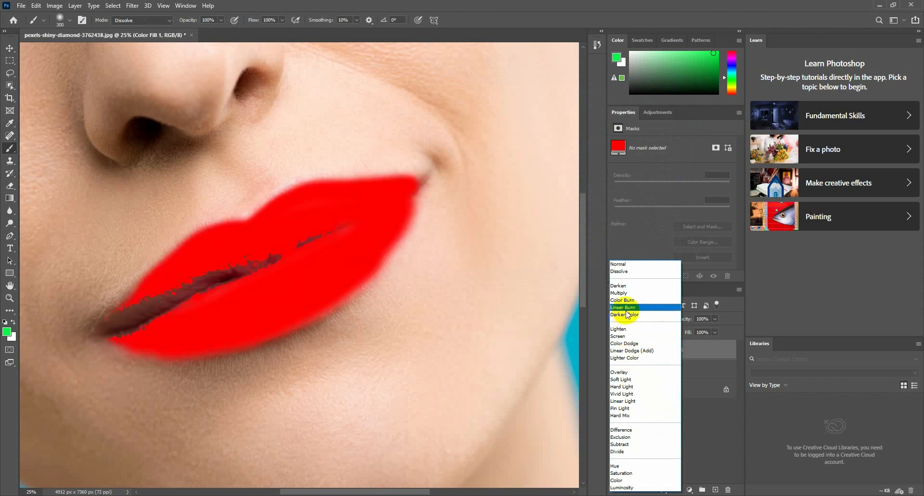
click(621, 286)
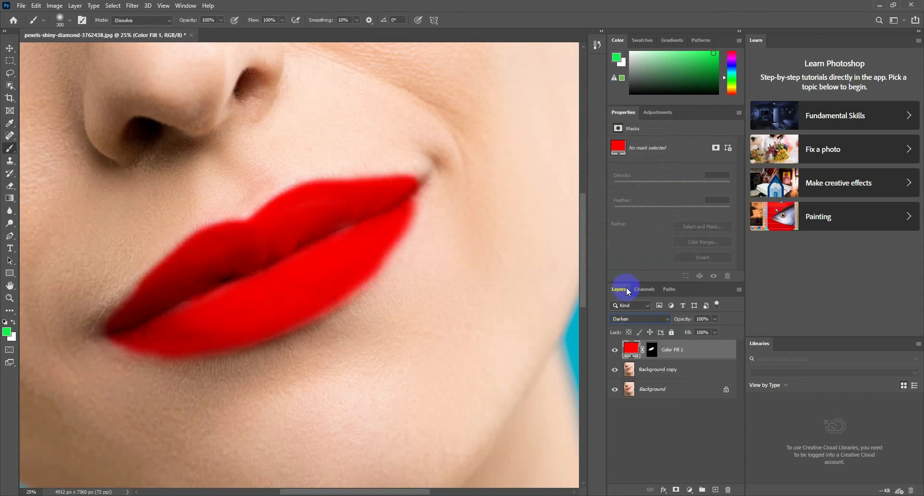
click(714, 319)
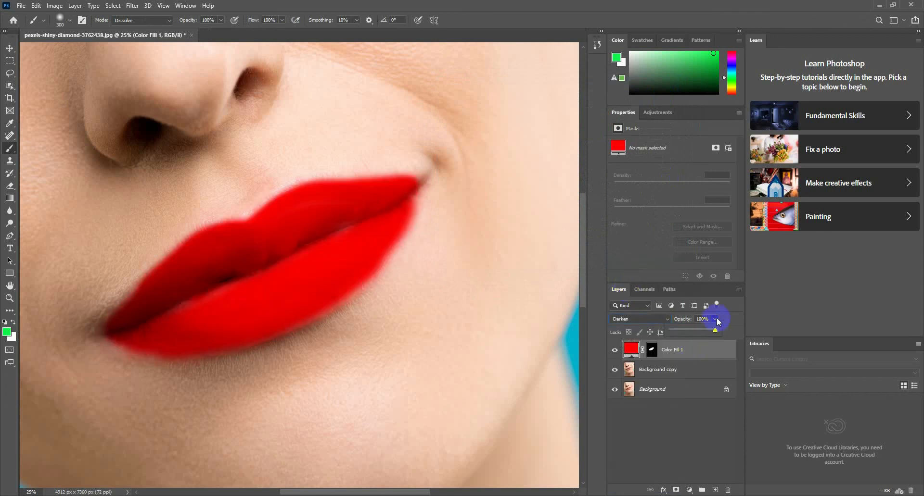
drag(717, 334, 698, 337)
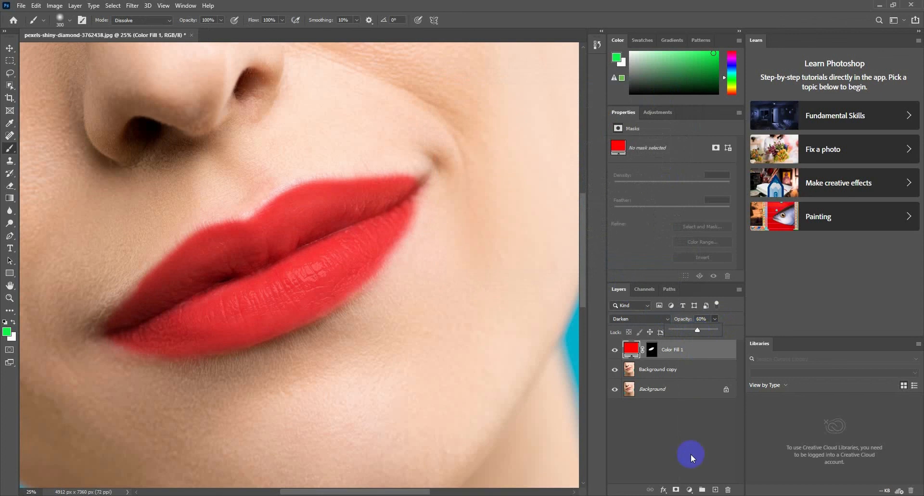
- Add a Brightness/Contrast adjustment layer with brightness set to 10
click(689, 491)
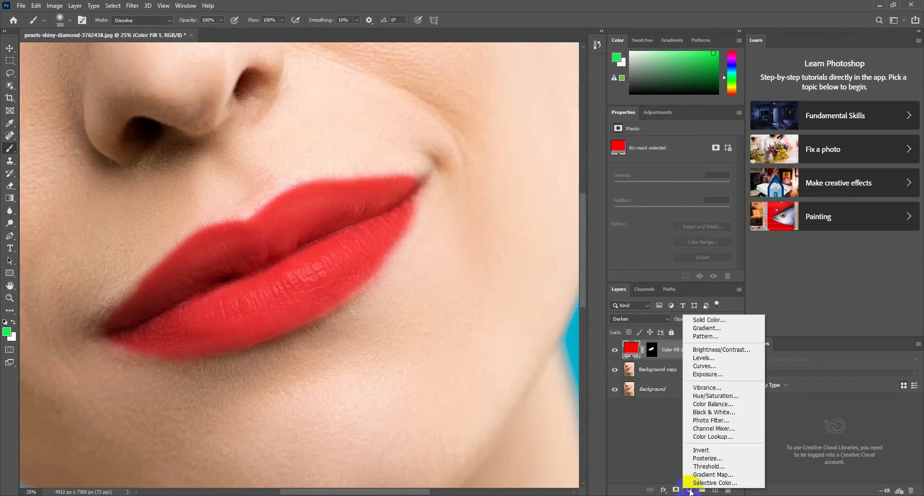
click(712, 351)
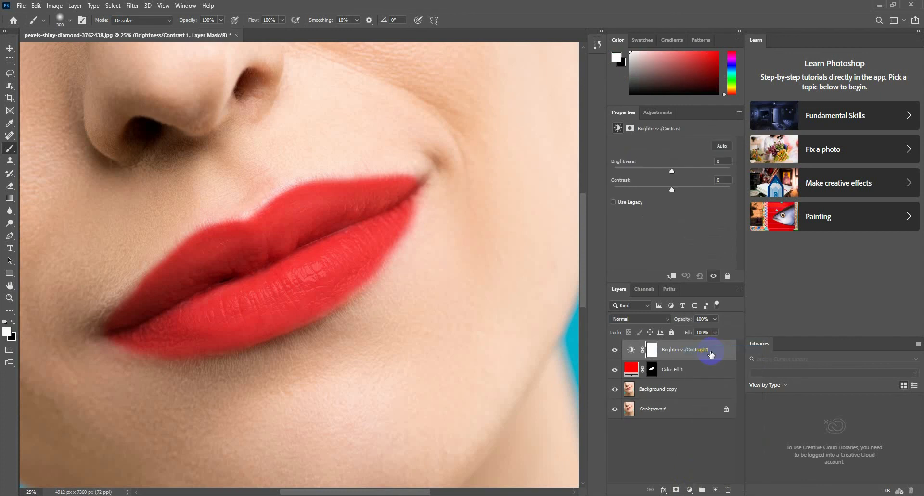
click(632, 350)
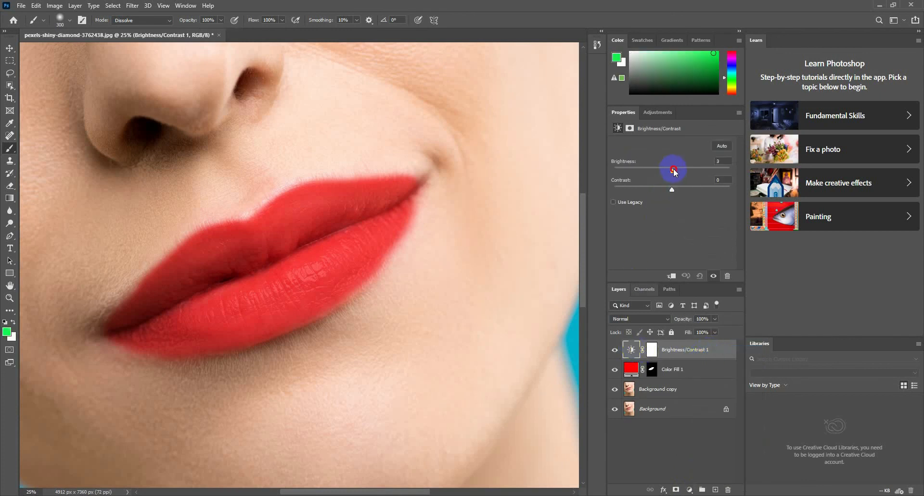
drag(674, 169, 676, 170)
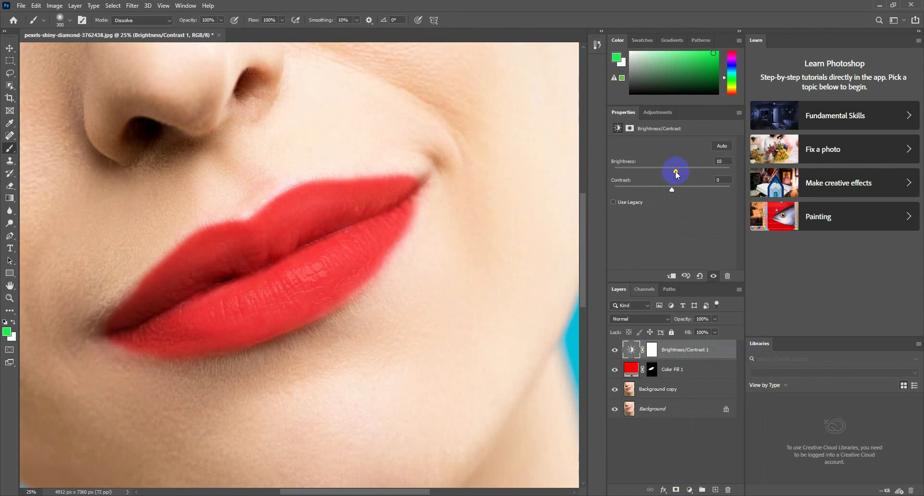
- Load the lips selection from the color fill's mask and set the Brightness/Contrast brightness to 3
ctrl+click(652, 373)
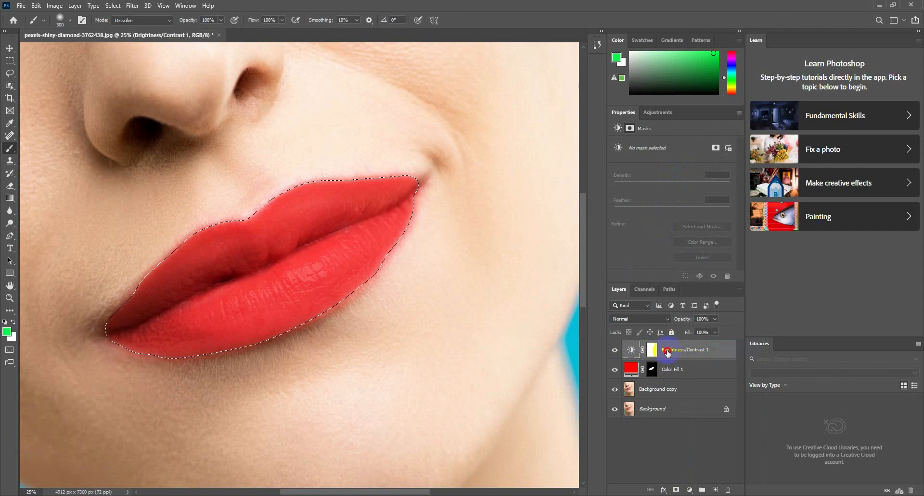
click(667, 354)
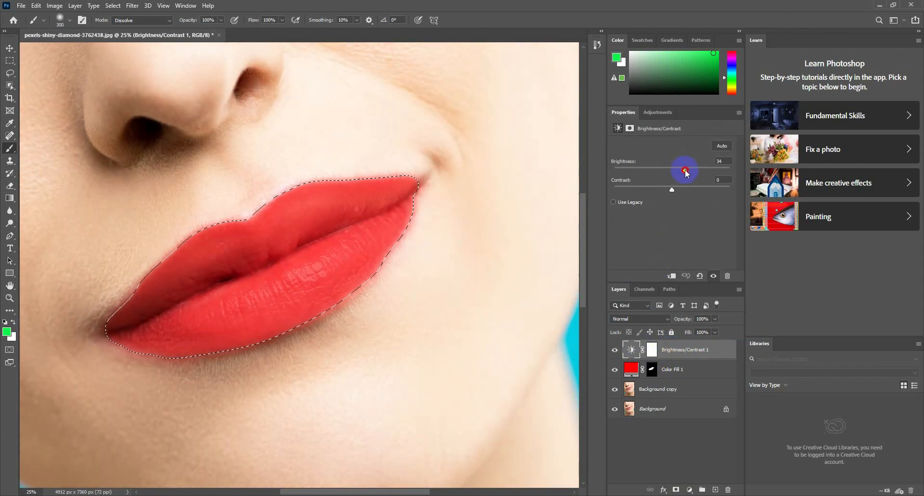
drag(677, 171, 672, 171)
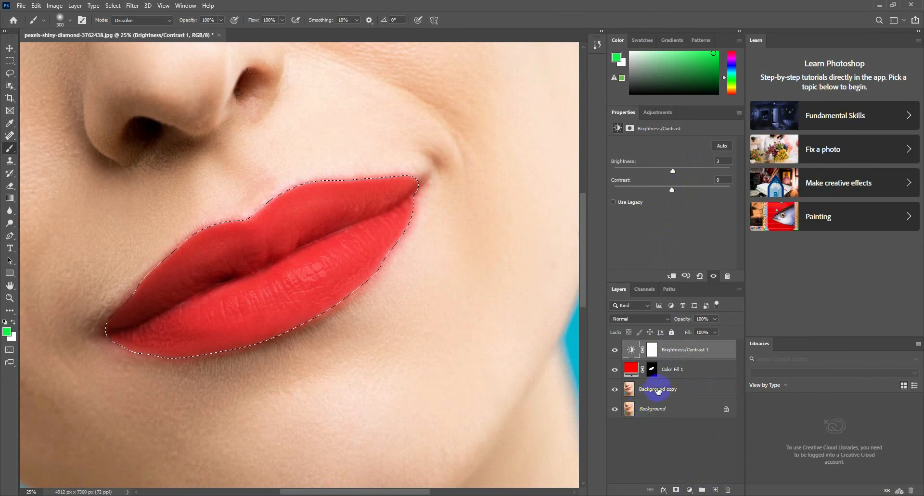
- Add a Hue/Saturation adjustment layer above the color fill for the lips selection and set its hue to -30
click(671, 374)
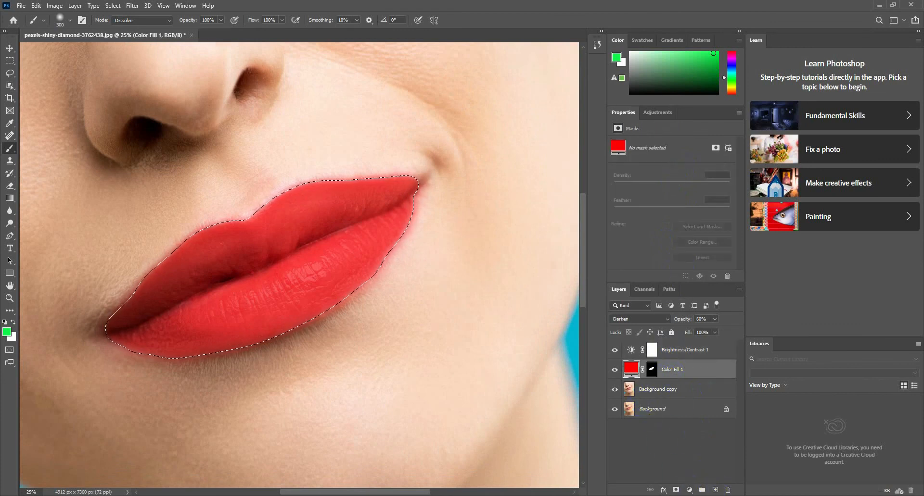
click(689, 490)
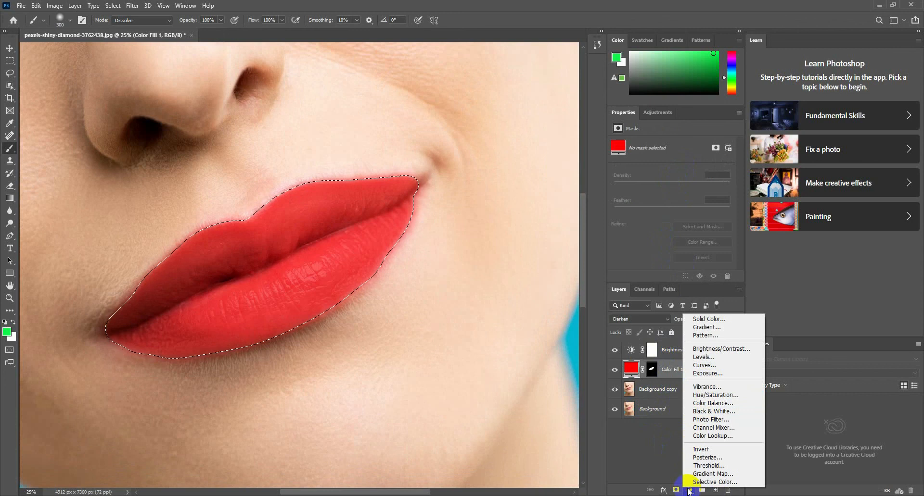
click(717, 398)
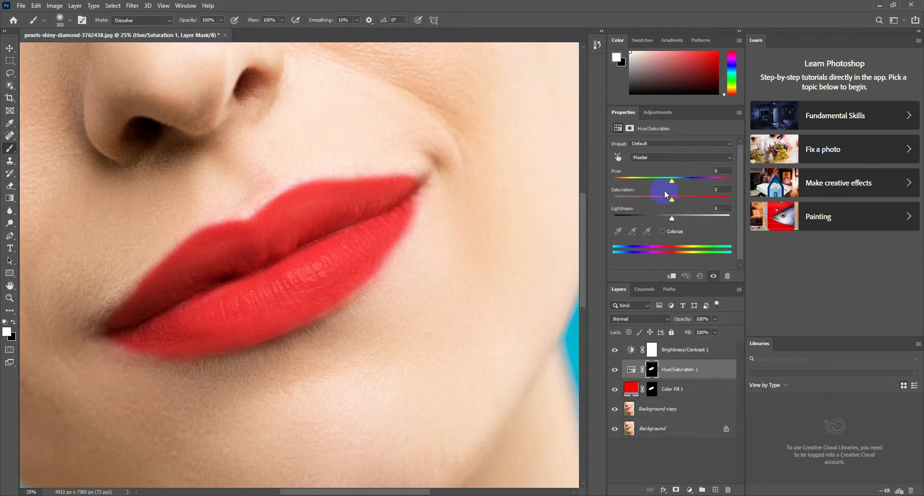
drag(673, 184, 660, 184)
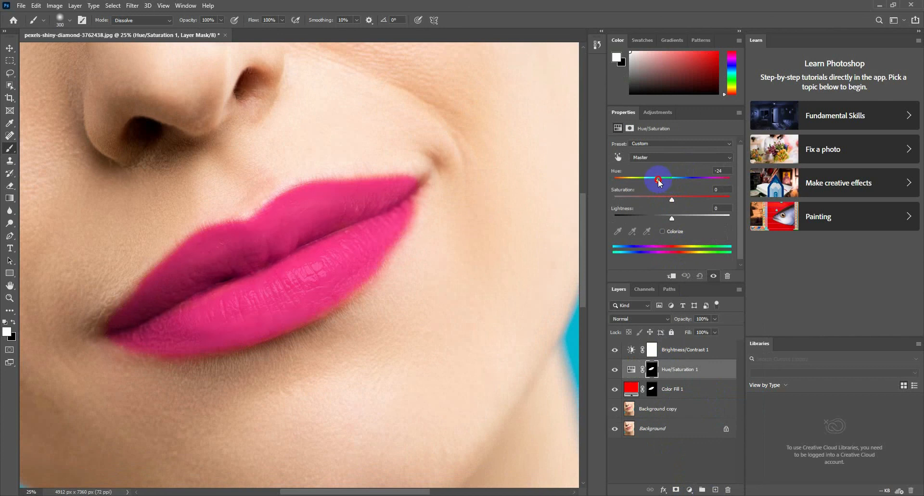
drag(659, 182, 654, 183)
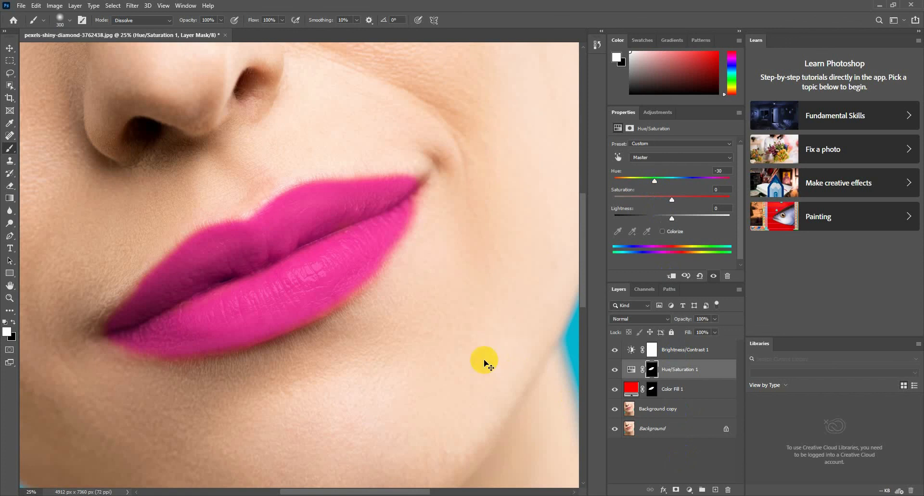
- Merge the Brightness/Contrast, Hue/Saturation, Color Fill and Background copy layers into one layer
key(ctrl+minus)
key(ctrl+minus)
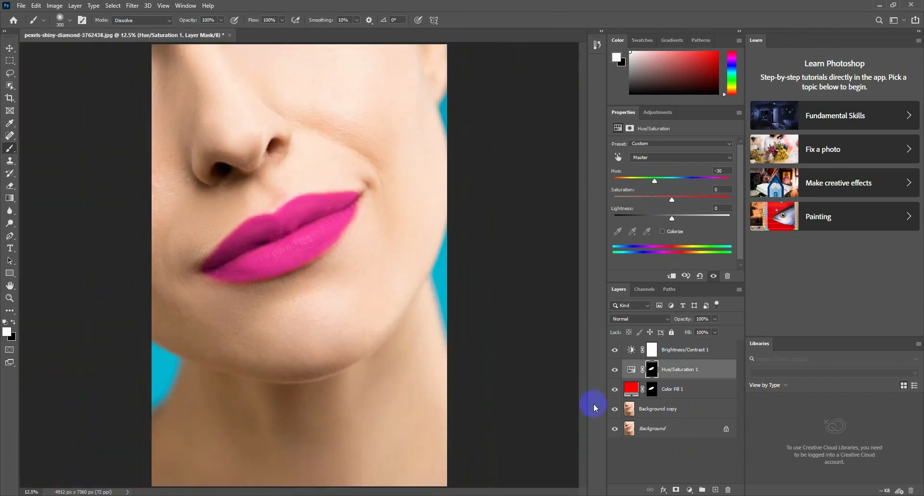
ctrl+click(679, 396)
ctrl+click(671, 412)
ctrl+click(676, 352)
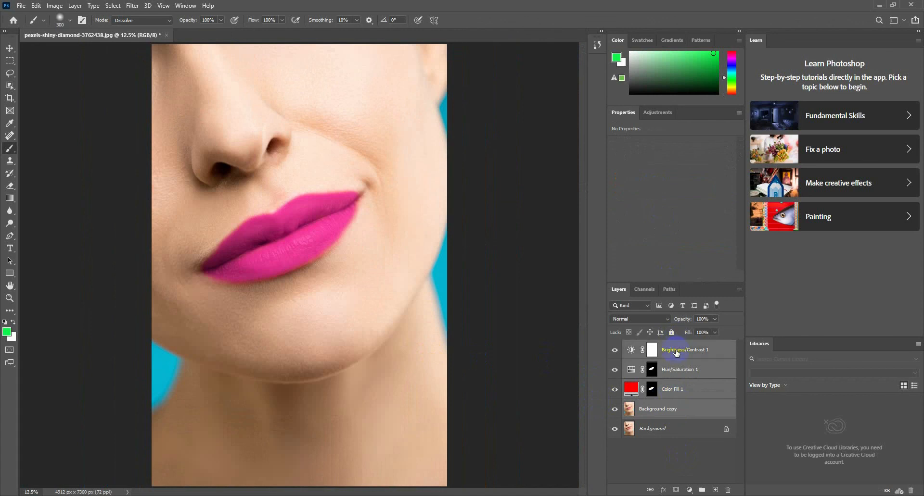
key(ctrl+e)
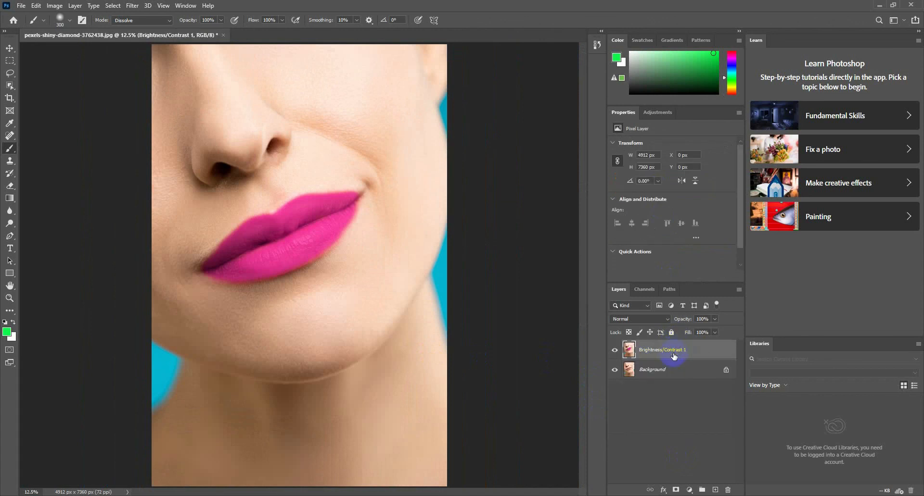
- Toggle the merged layer's visibility repeatedly to compare the recolored lips with the original
click(614, 351)
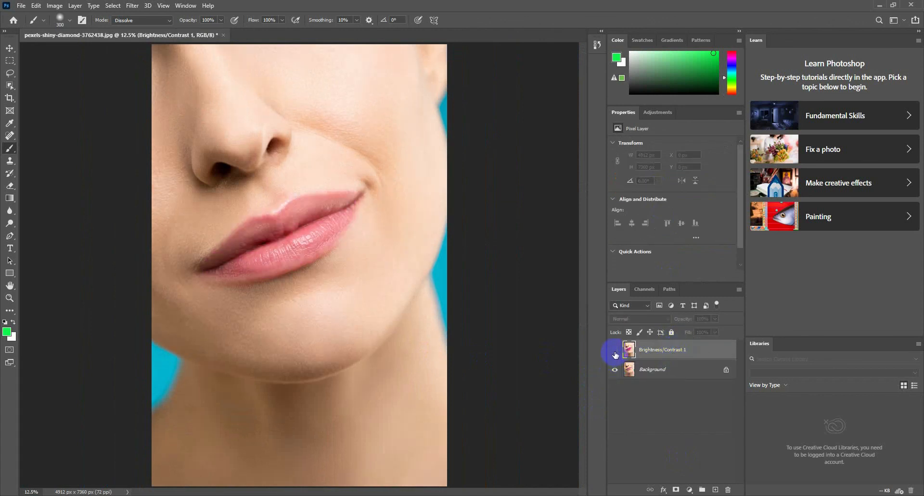
click(615, 351)
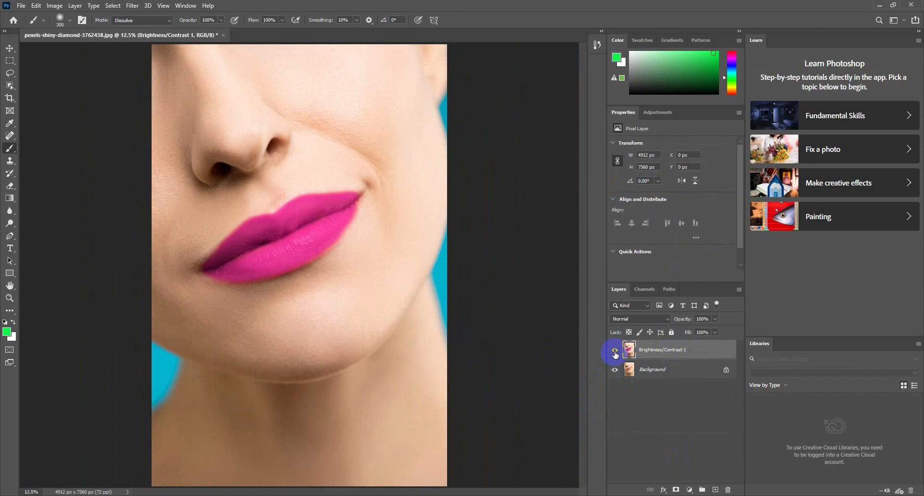
click(614, 351)
click(614, 352)
click(614, 352)
click(614, 352)
click(813, 495)
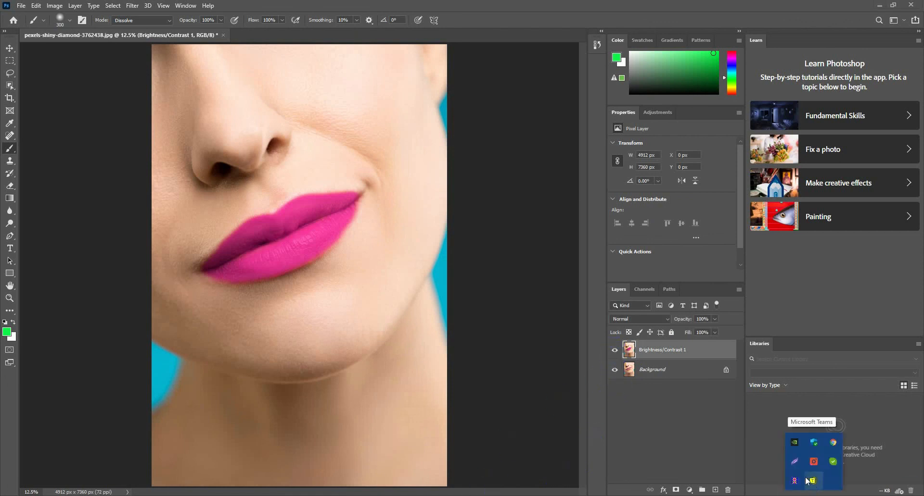